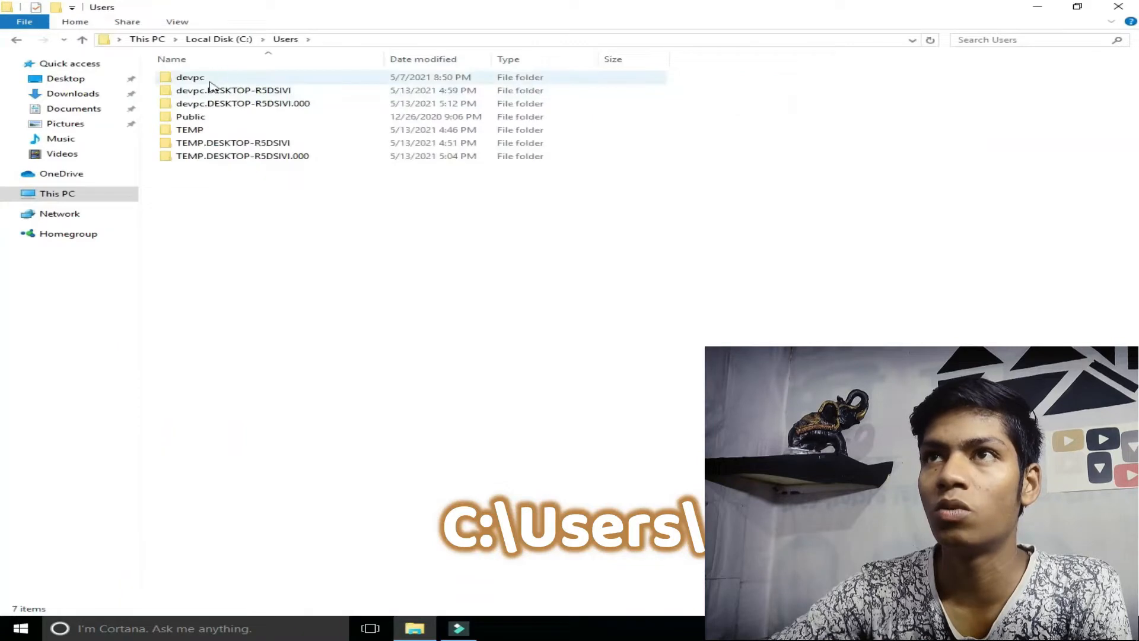
- Delete the TEMP.DESKTOP-R5DSIVI and TEMP.DESKTOP-R5DSIVI.000 folders from C:\Users, granting administrator permission for all current items
drag(152, 90, 383, 111)
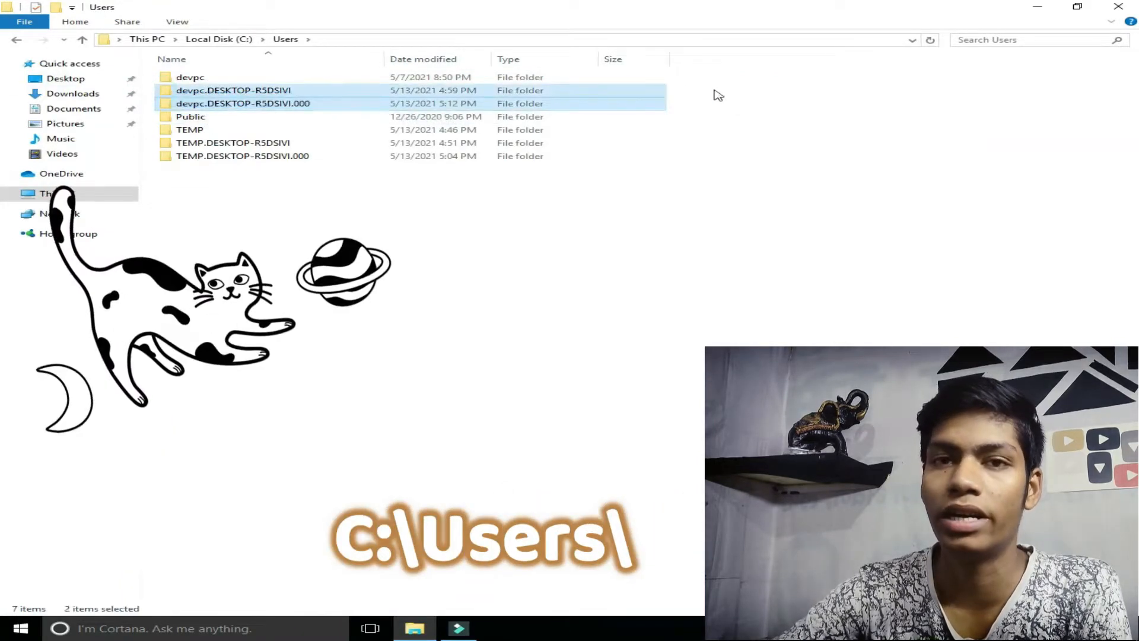
drag(668, 143, 486, 204)
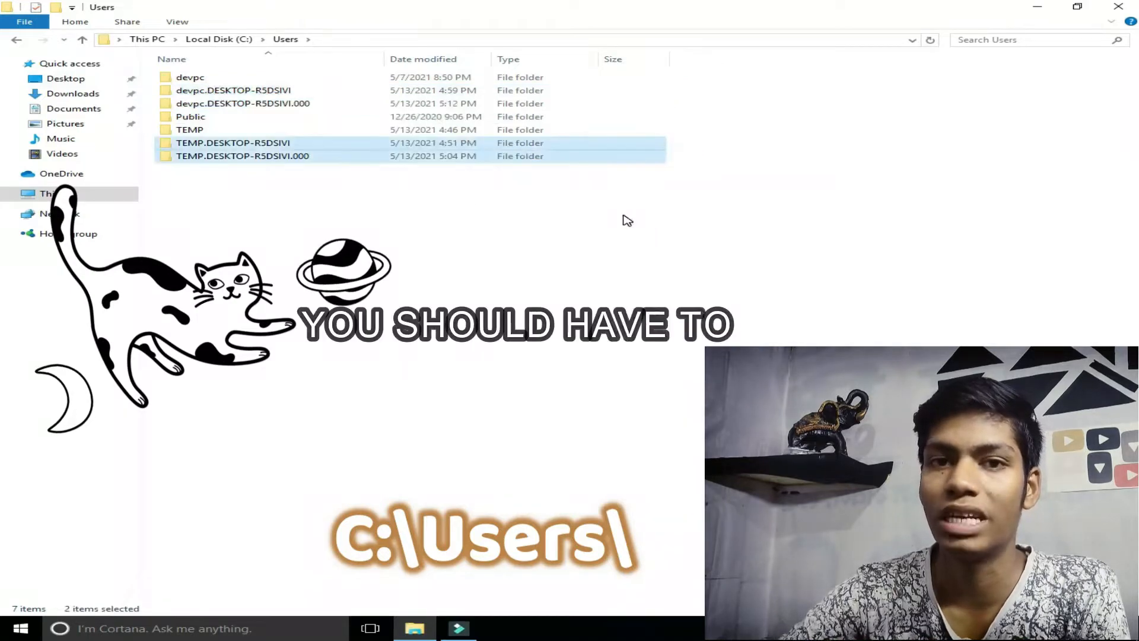
drag(689, 110, 506, 101)
key(Delete)
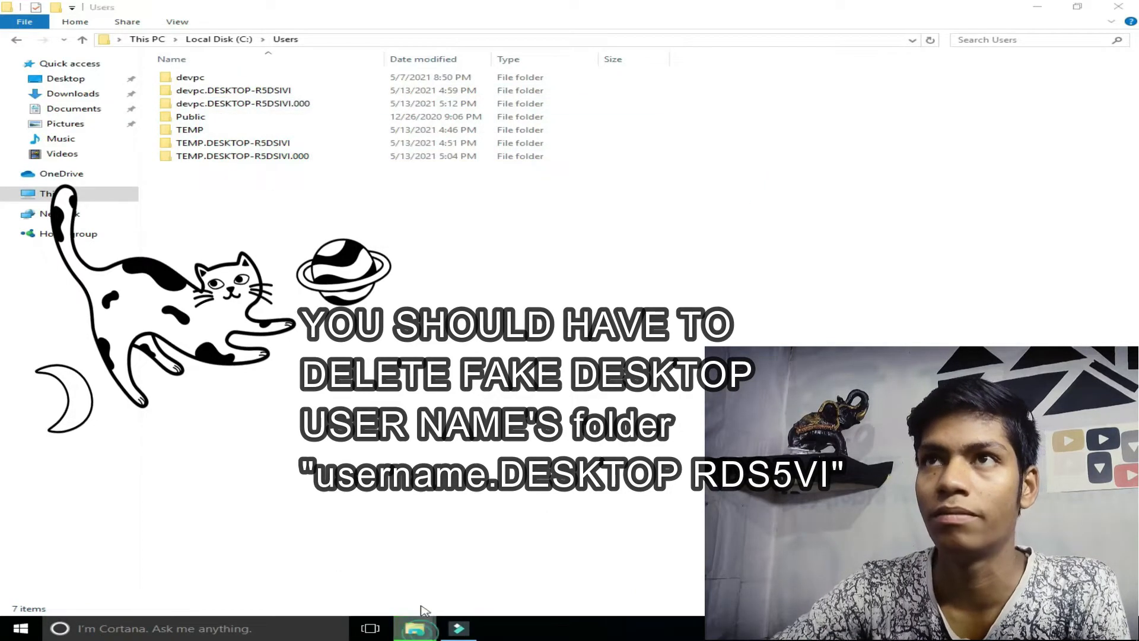
mouse_move(415, 624)
click(483, 575)
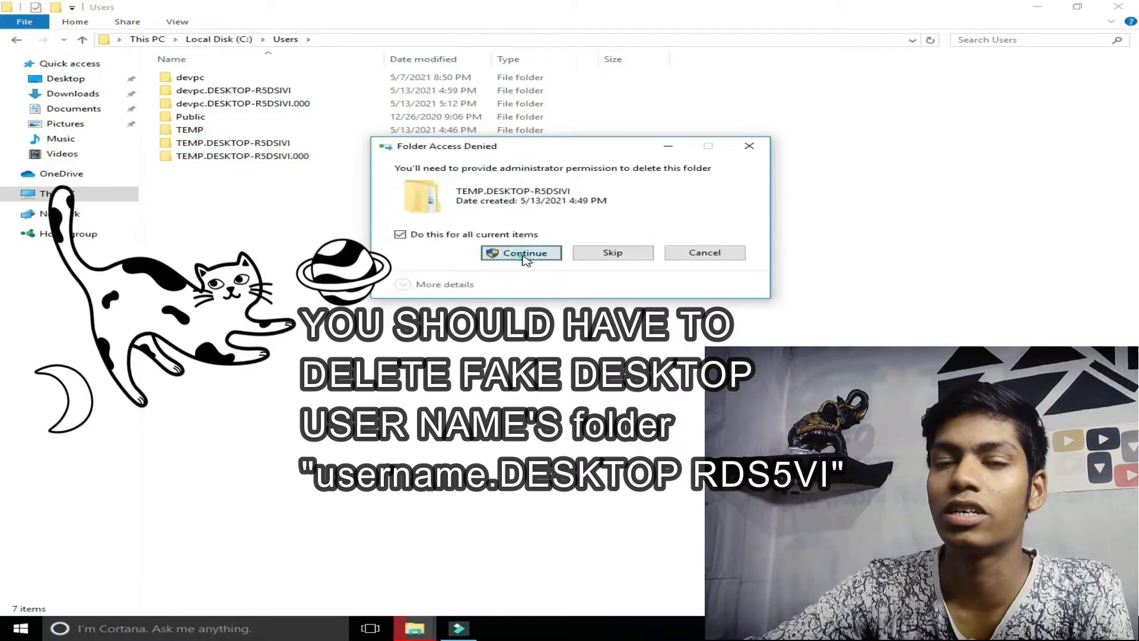
click(504, 253)
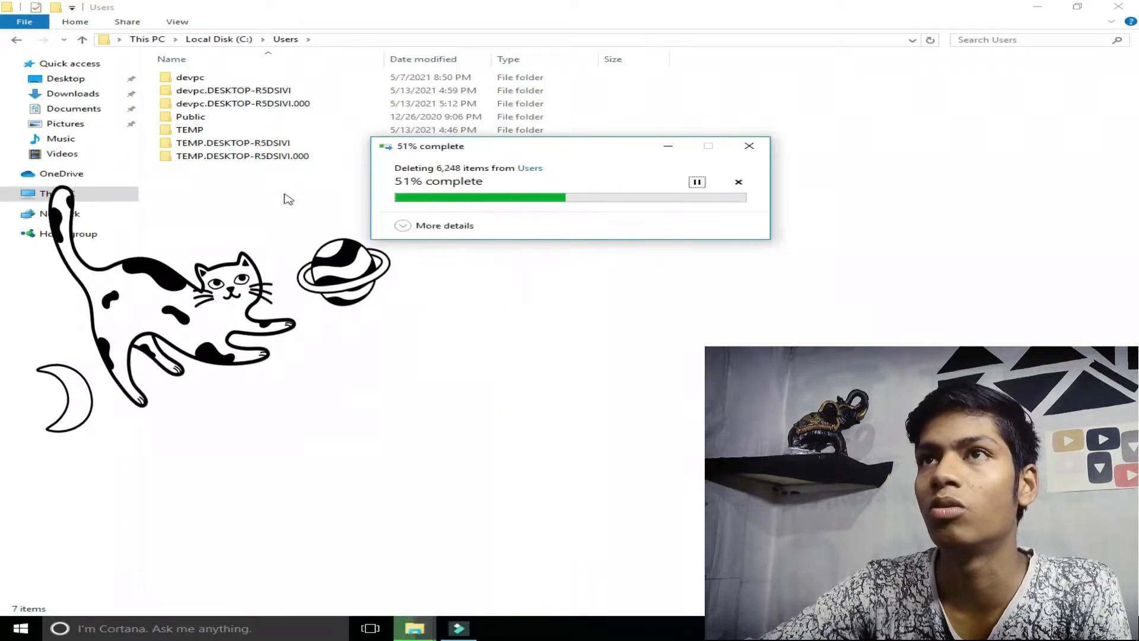
- Delete the TEMP folder from C:\Users
click(267, 129)
click(540, 286)
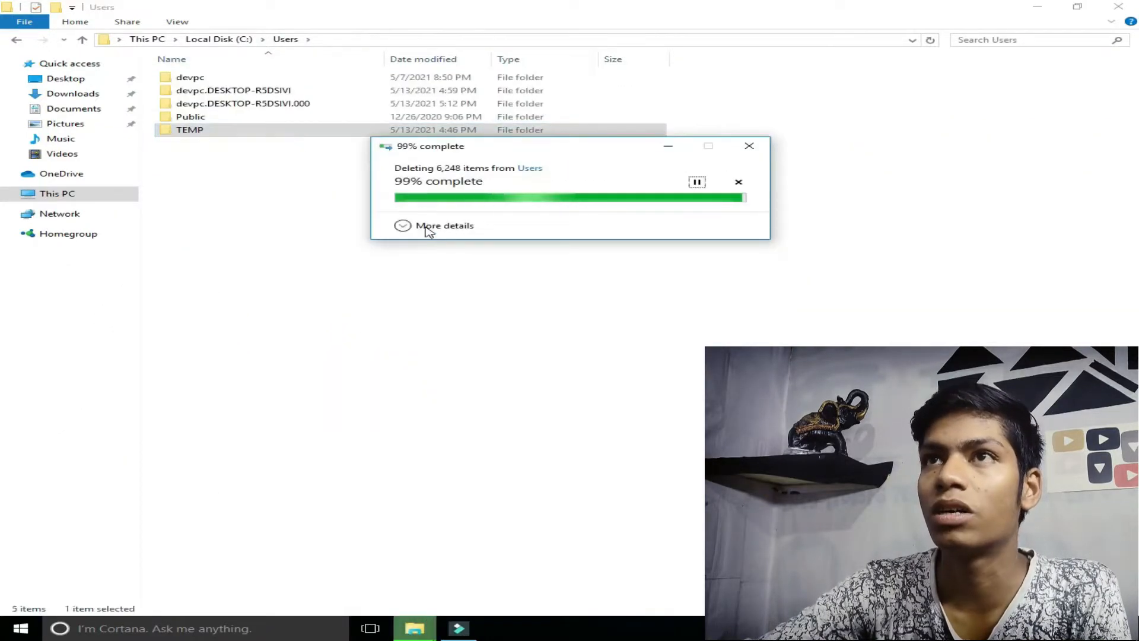
right_click(315, 132)
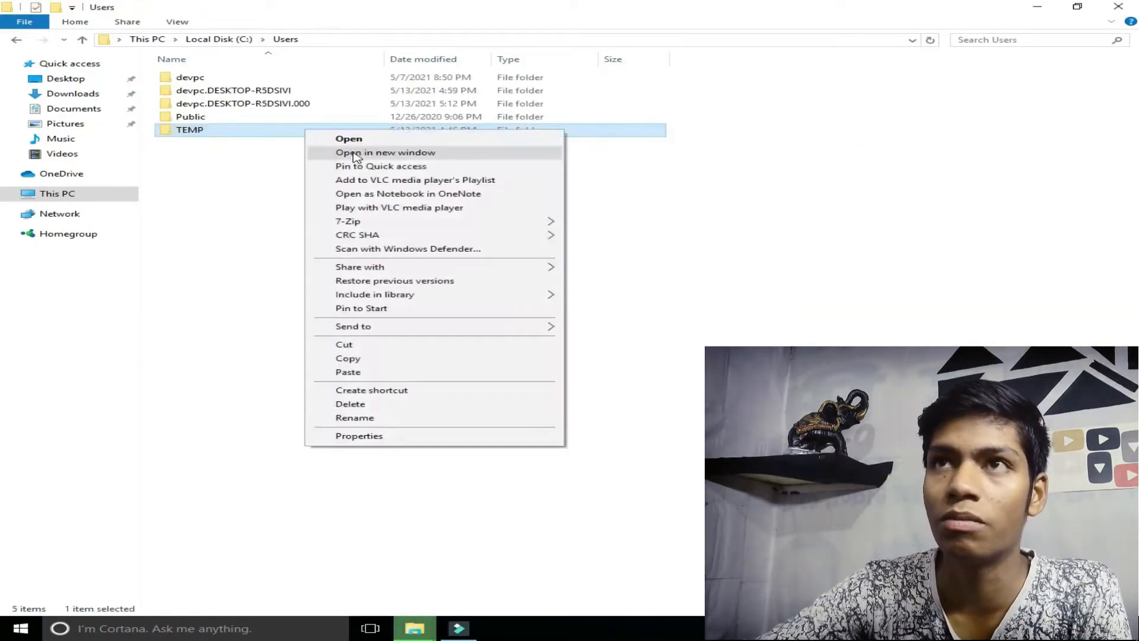
click(376, 403)
- Try to delete the devpc.DESKTOP-R5DSIVI and devpc.DESKTOP-R5DSIVI.000 folders, skipping all items that are in use
drag(156, 89, 259, 114)
key(Delete)
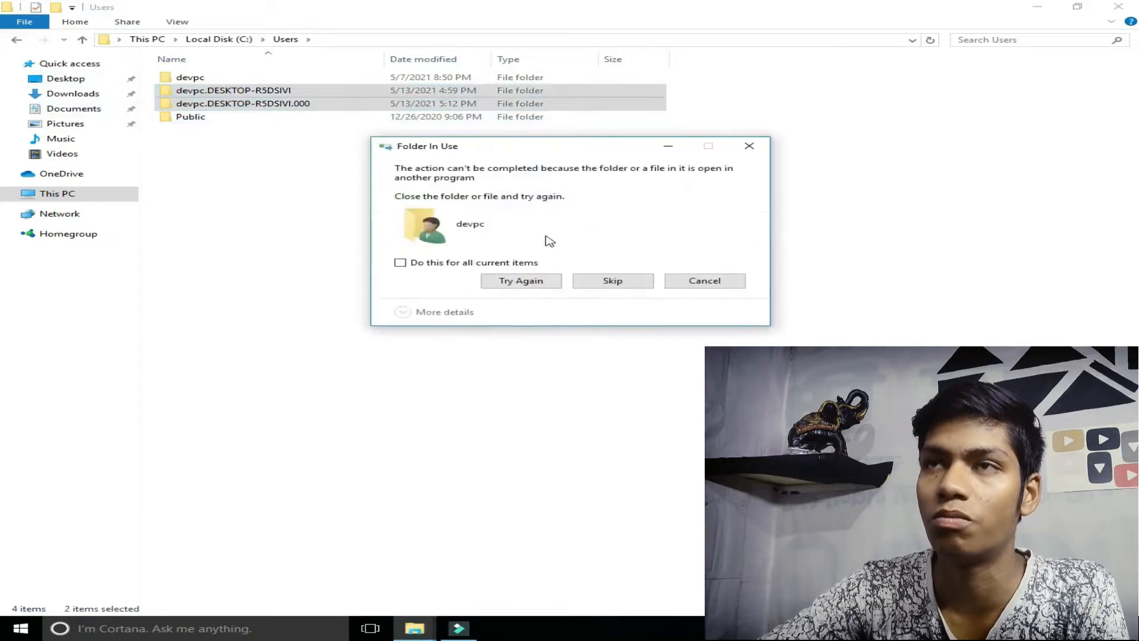
click(458, 262)
click(614, 283)
- Open the Desktop folder inside the devpc user folder and refresh its file listing
double_click(190, 77)
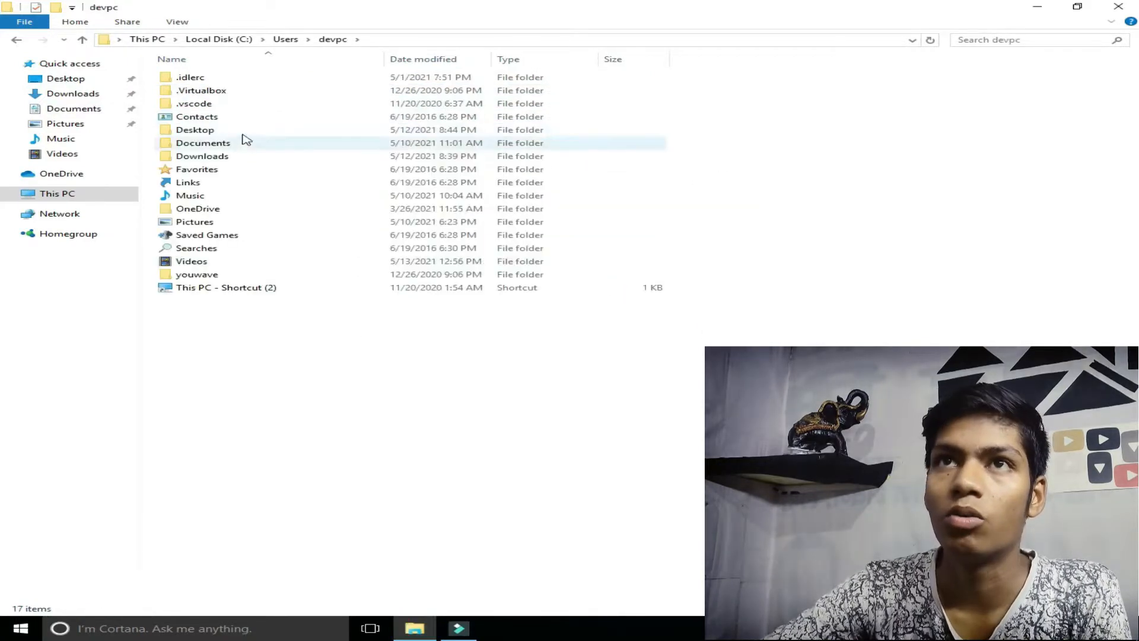
double_click(243, 130)
click(613, 411)
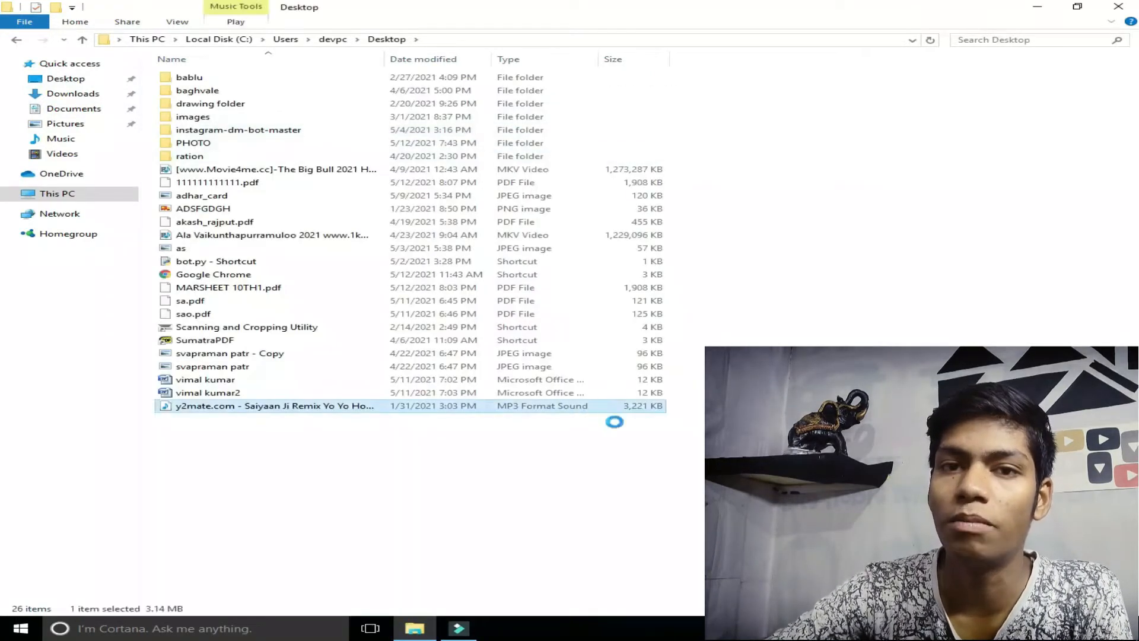
right_click(483, 457)
click(516, 322)
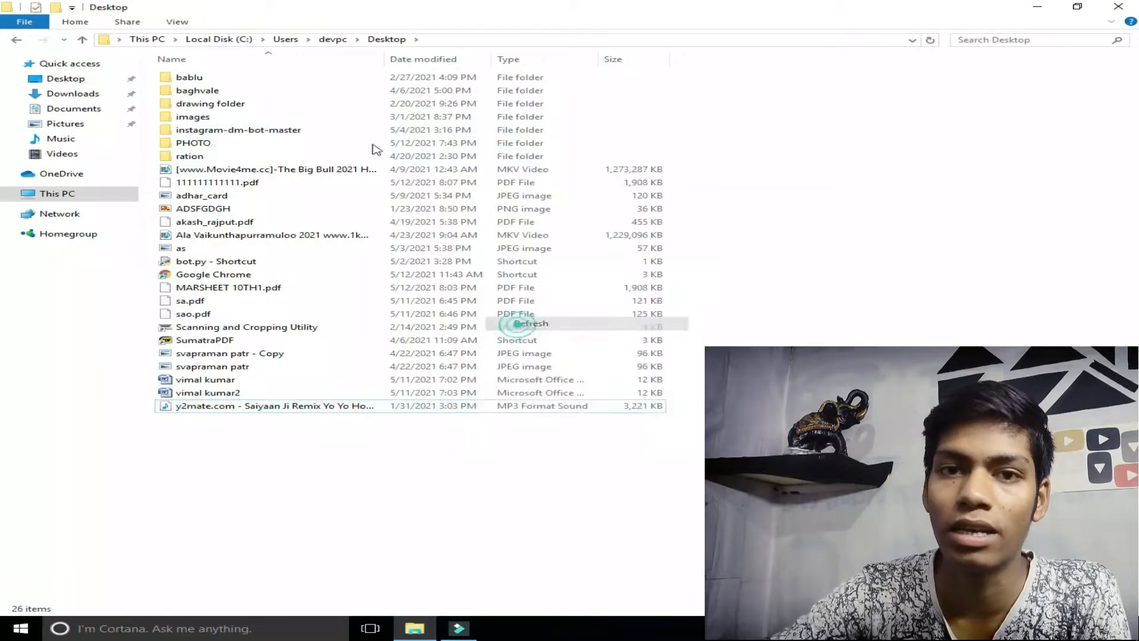
- Go back to the devpc folder, restore its window to a smaller size, refresh the Windows desktop repeatedly and close the folder window
click(332, 40)
double_click(337, 11)
right_click(215, 23)
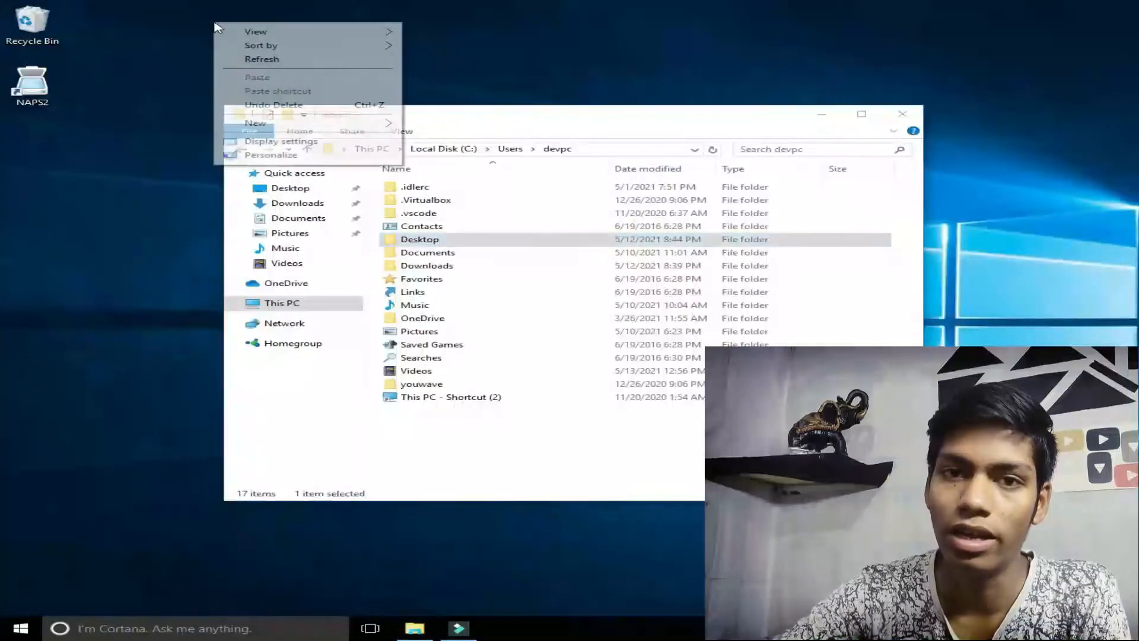
click(236, 54)
right_click(236, 52)
click(287, 87)
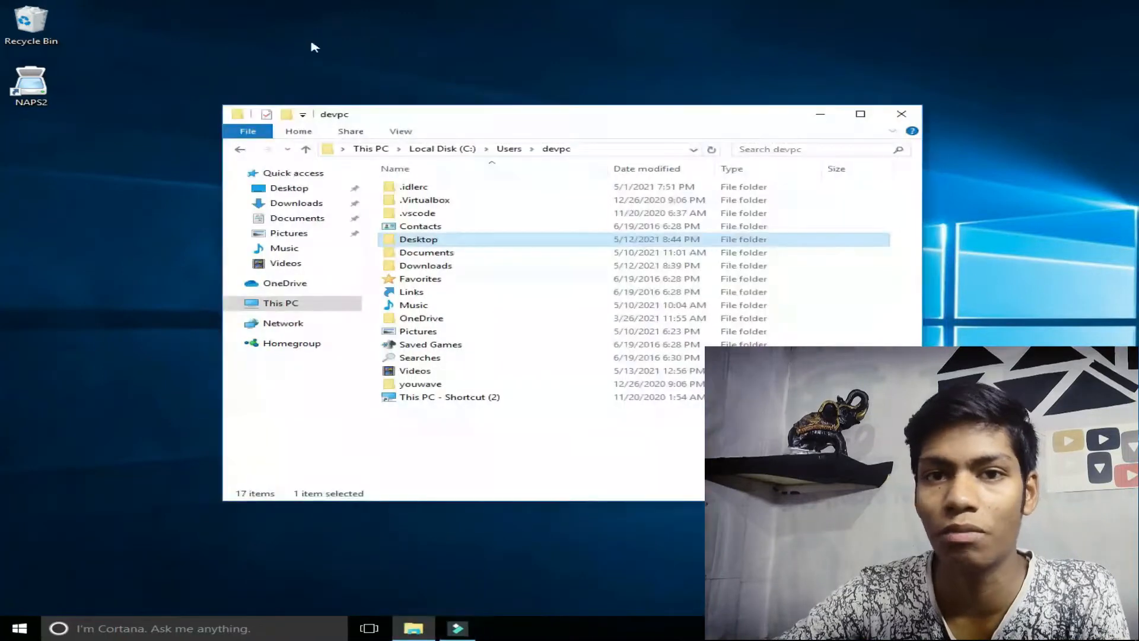
right_click(213, 23)
click(240, 59)
right_click(236, 54)
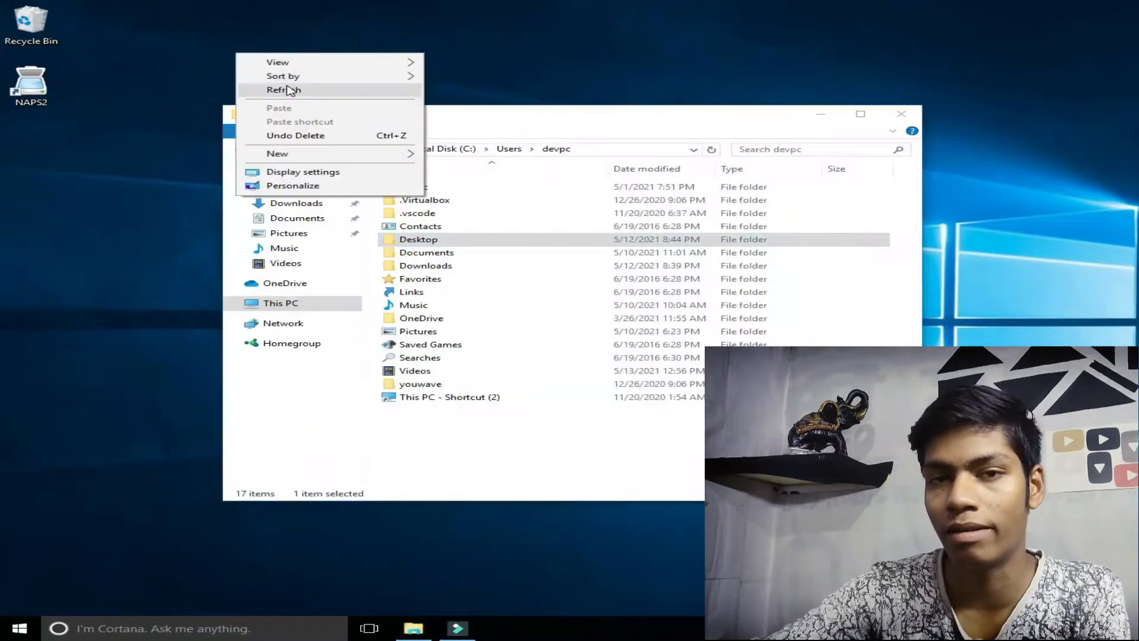
click(287, 87)
click(901, 113)
click(414, 629)
click(497, 325)
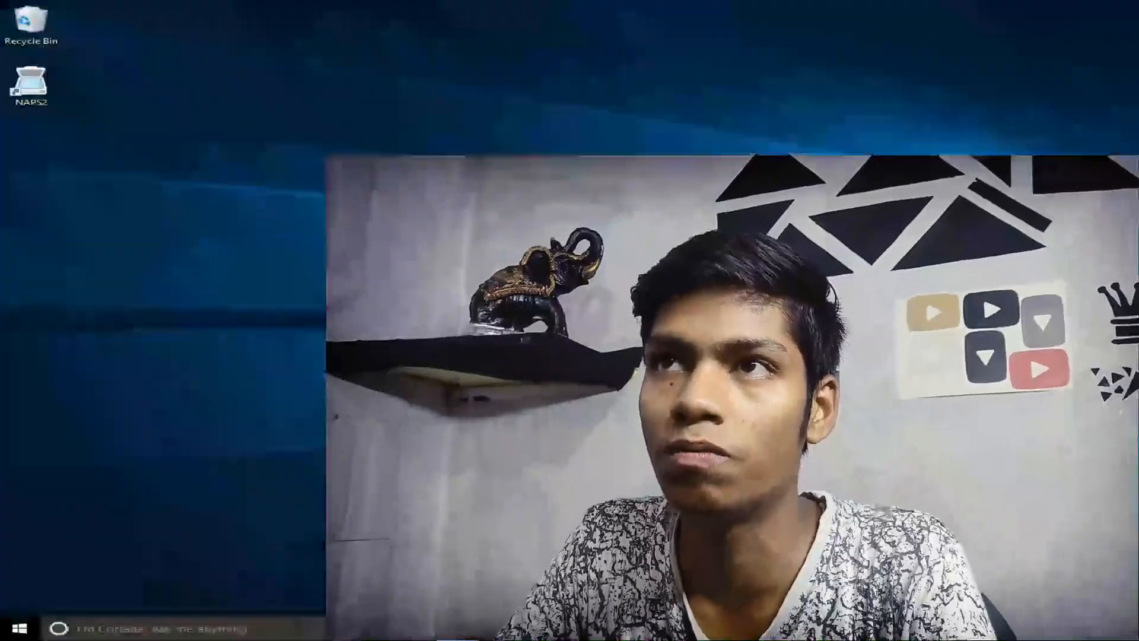
- Open the Registry Editor by running the regedit command
key(super)
text(r)
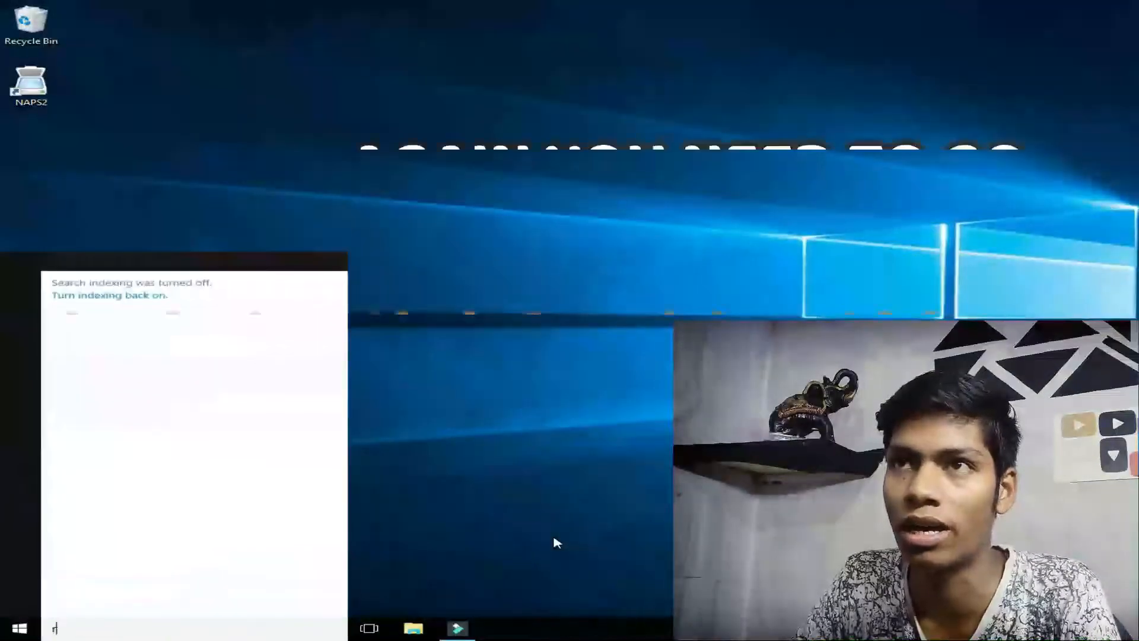
key(super+r)
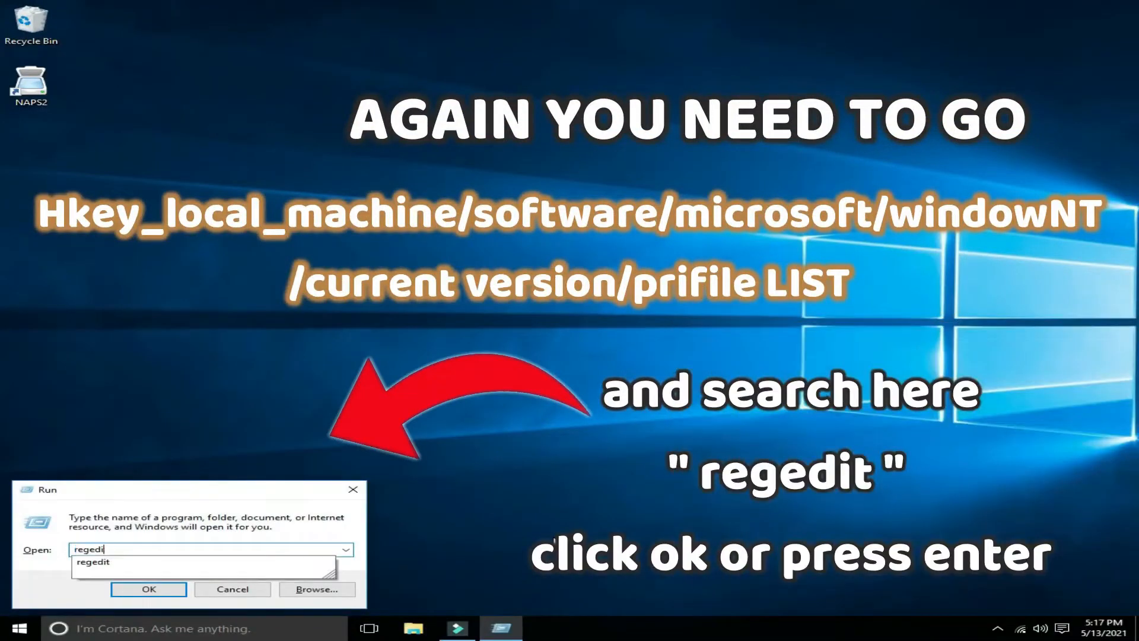
key(Return)
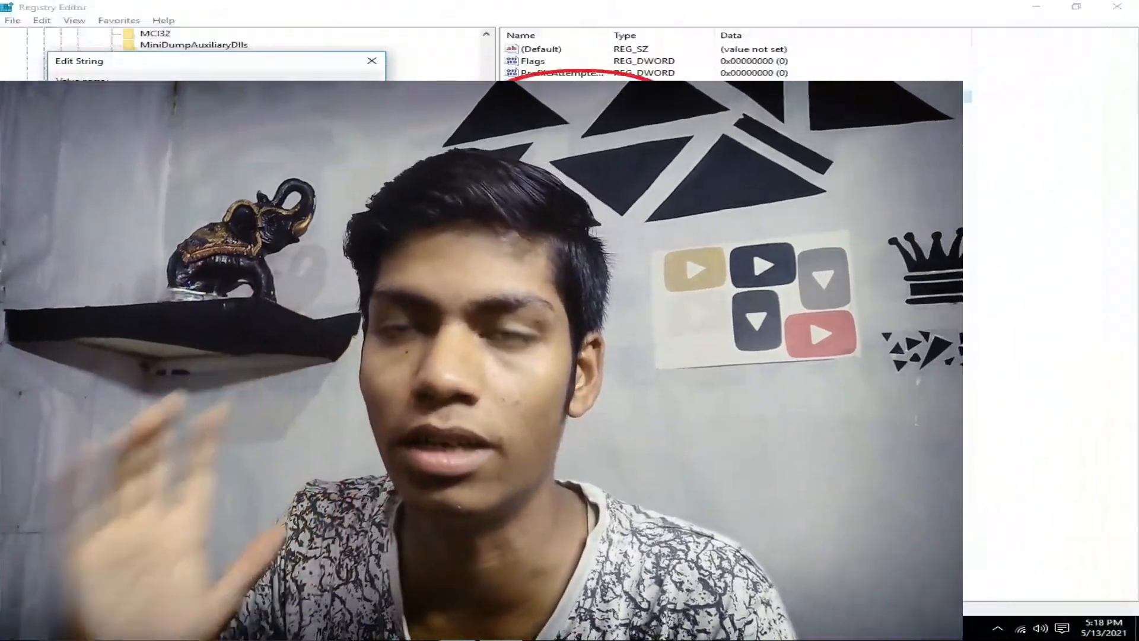
- Set the ProfileImagePath value of the user profile key under ProfileList to C:\Users\devpc
drag(235, 123, 102, 125)
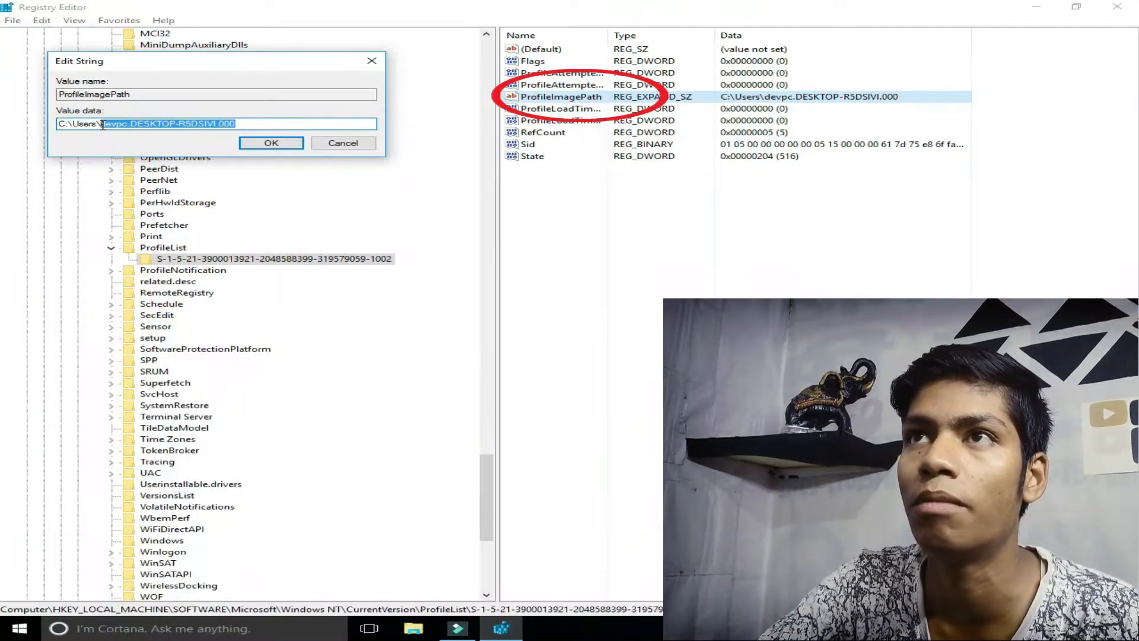
click(103, 125)
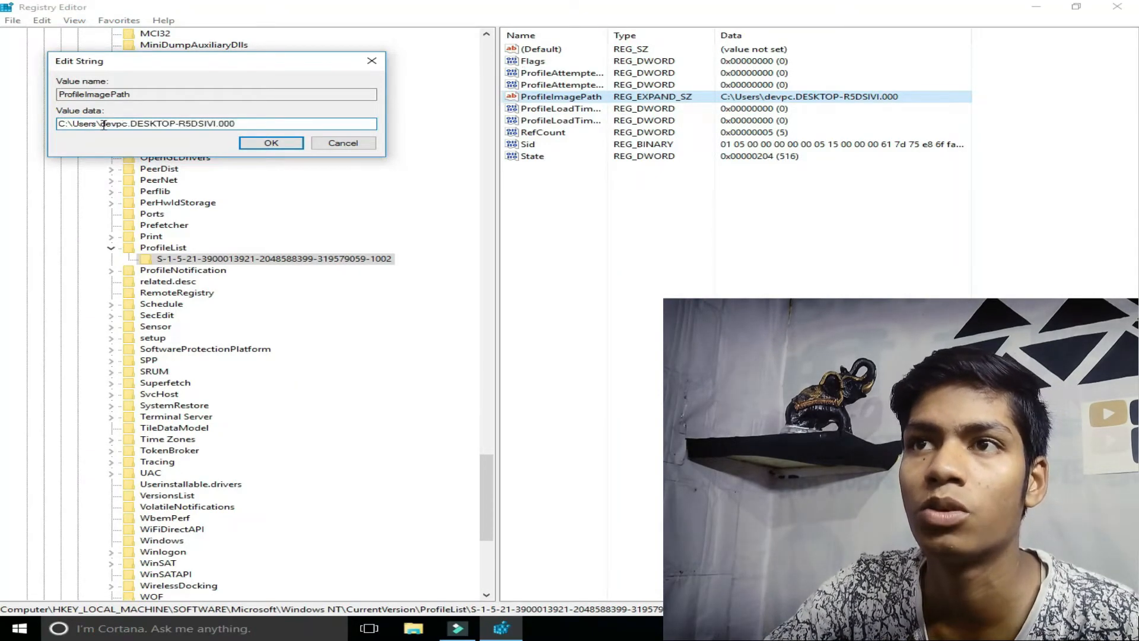
drag(104, 125, 269, 122)
right_click(213, 126)
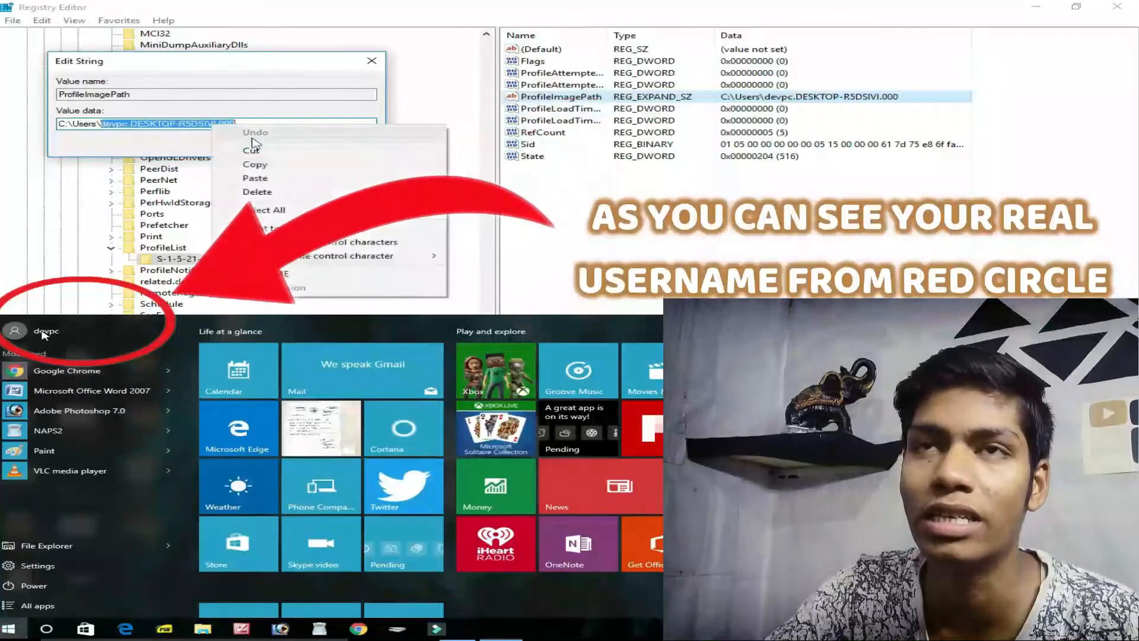
click(261, 177)
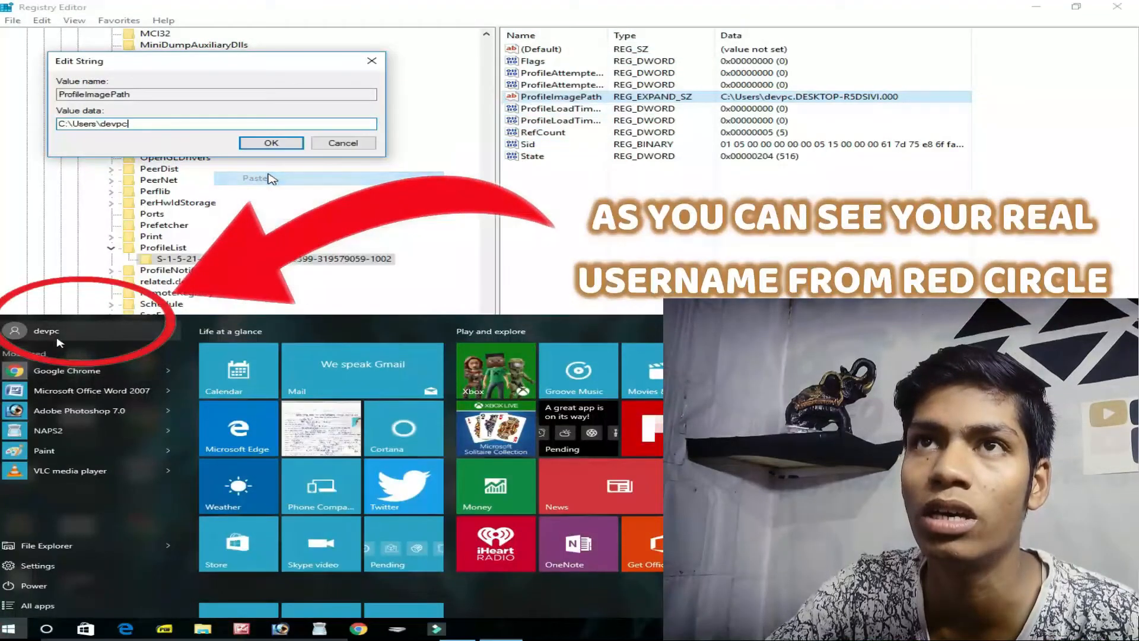
click(272, 142)
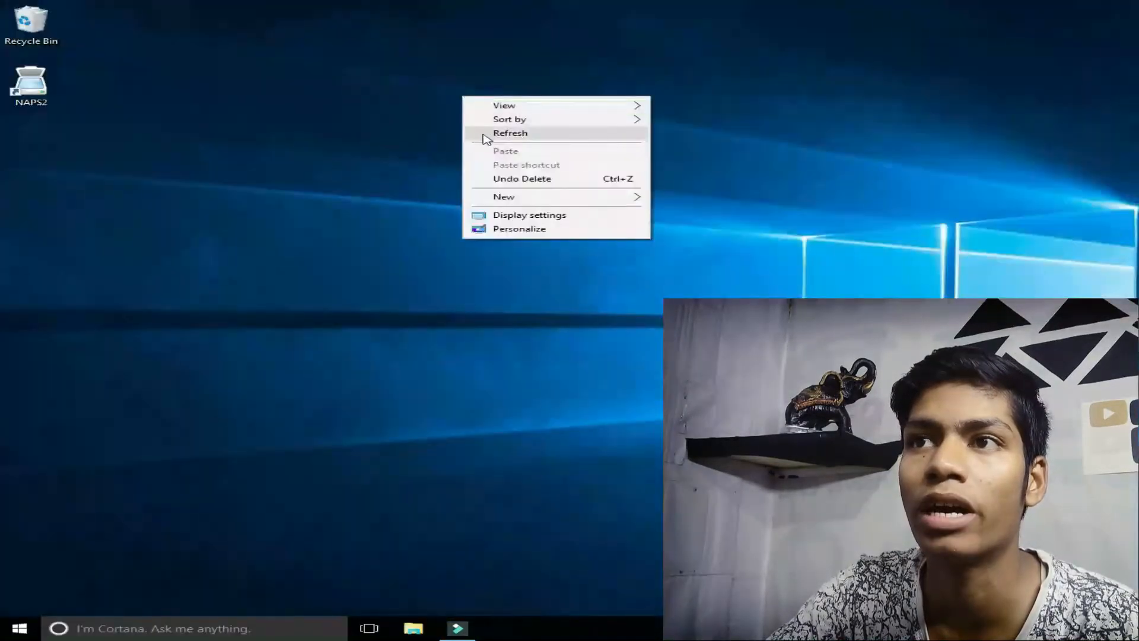
- Refresh the Windows desktop twice after editing the profile path
click(509, 130)
right_click(498, 124)
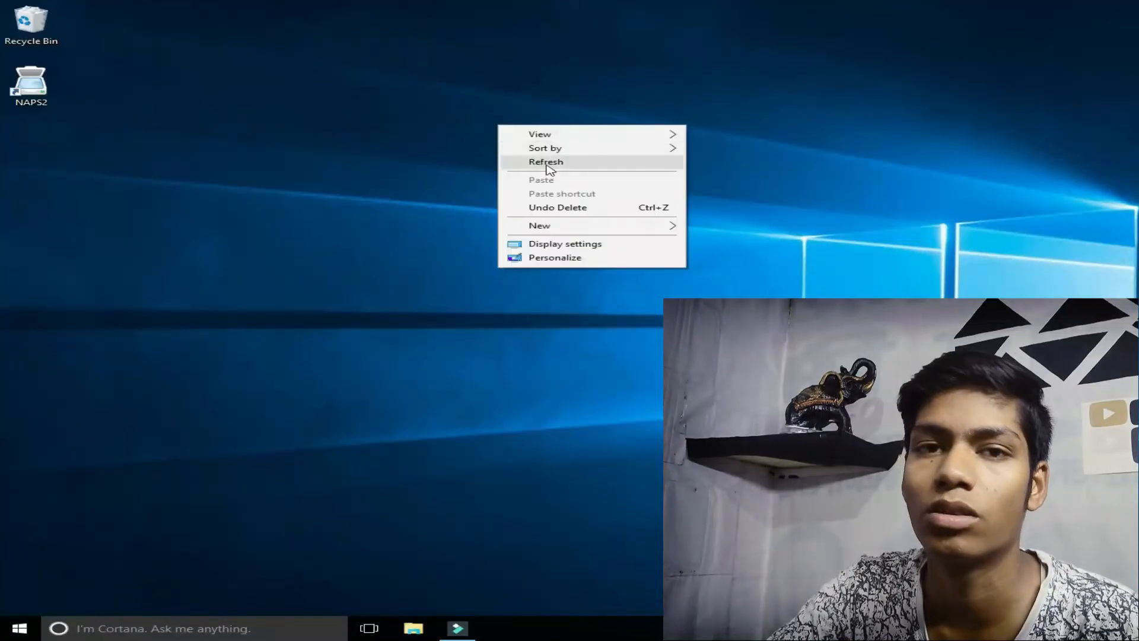
click(549, 166)
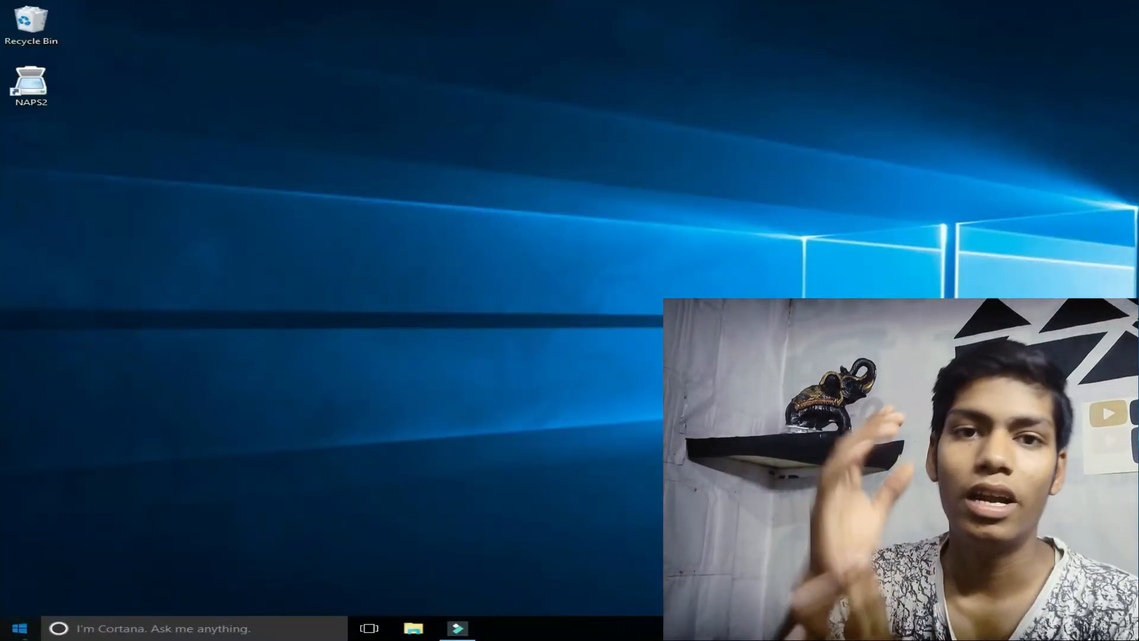
- Restart the computer and open the Start menu to check the signed-in profile
click(20, 629)
click(30, 582)
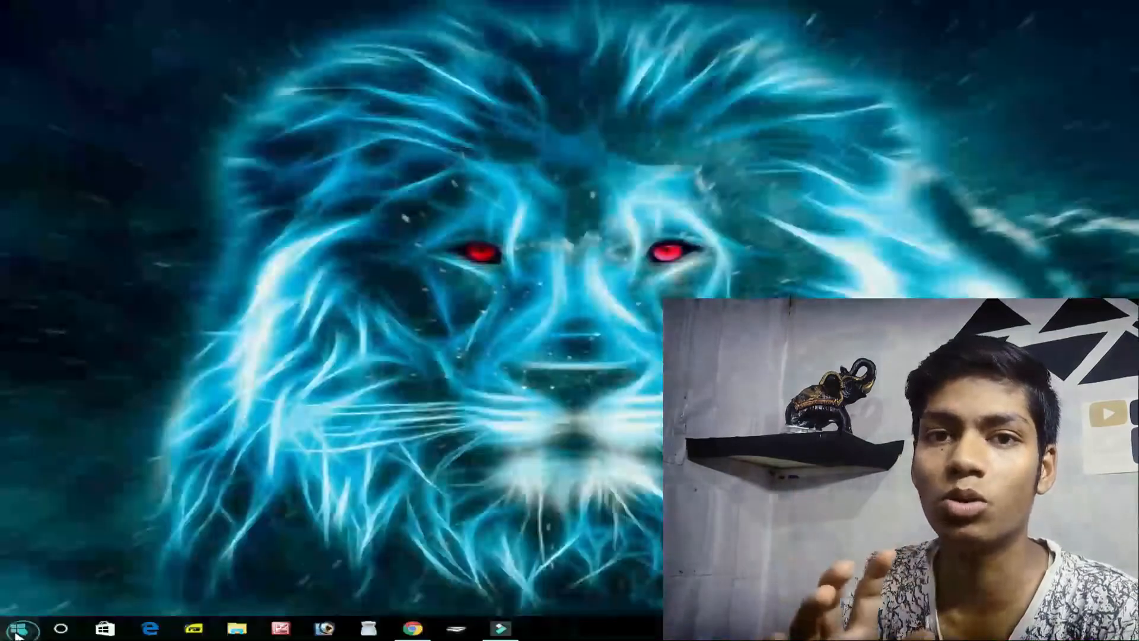
click(17, 628)
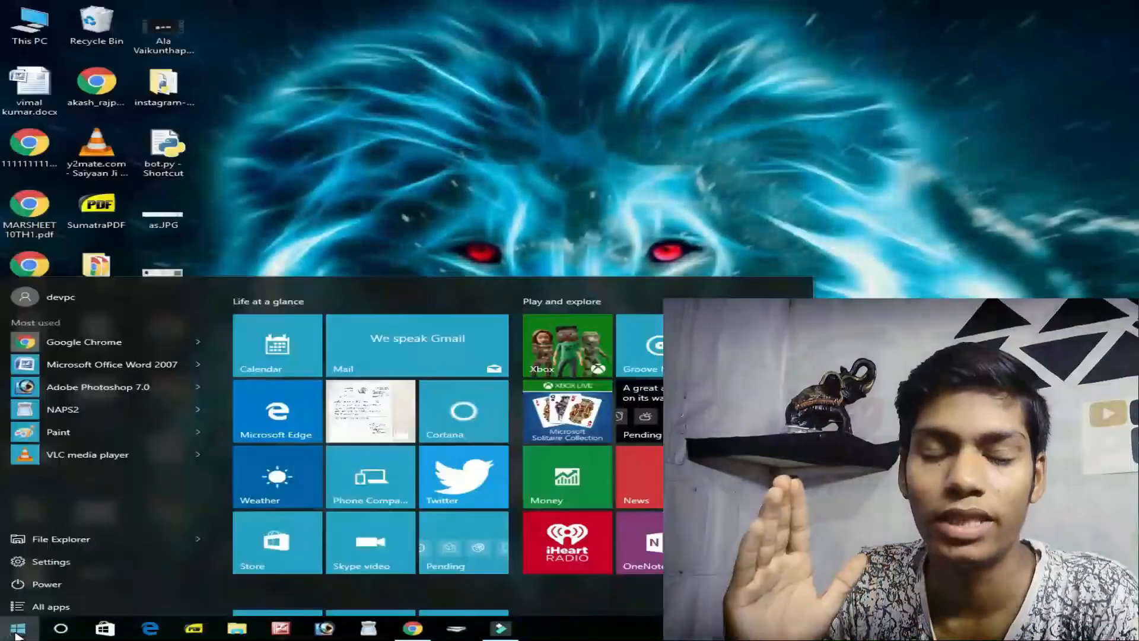